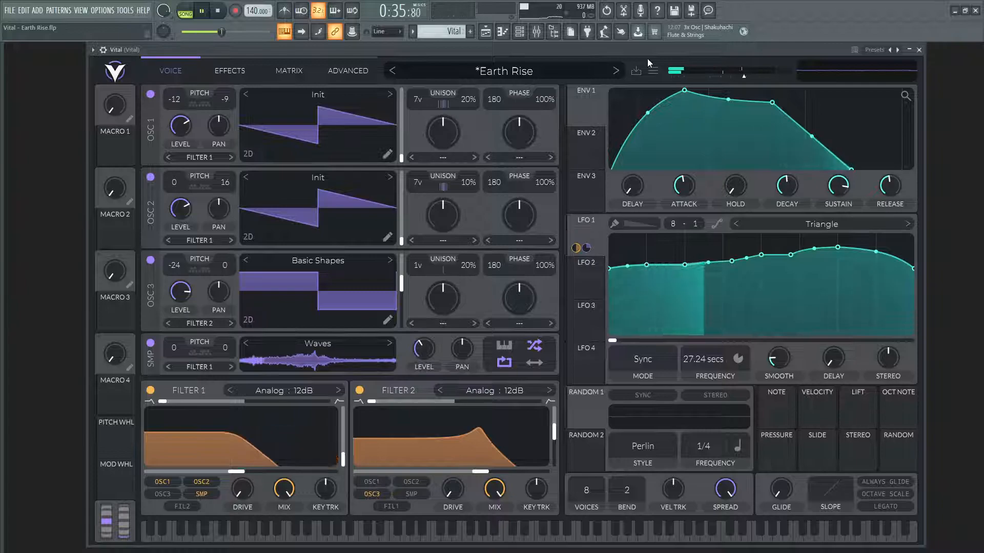
Stop playback and bypass the patch's reverb, EQ and chorus effects.
{"action": "key", "text": "space"}
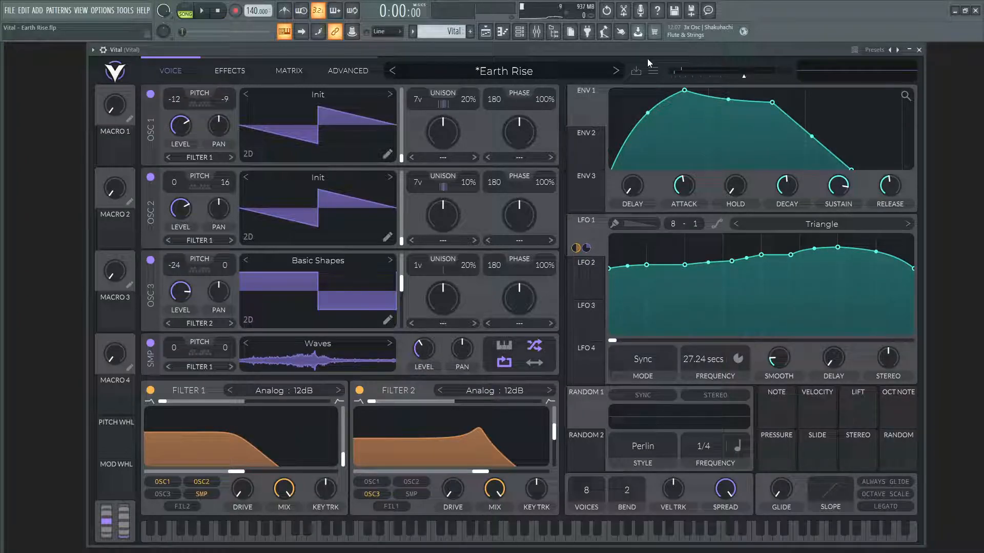
{"action": "left_click", "coordinate": [222, 71]}
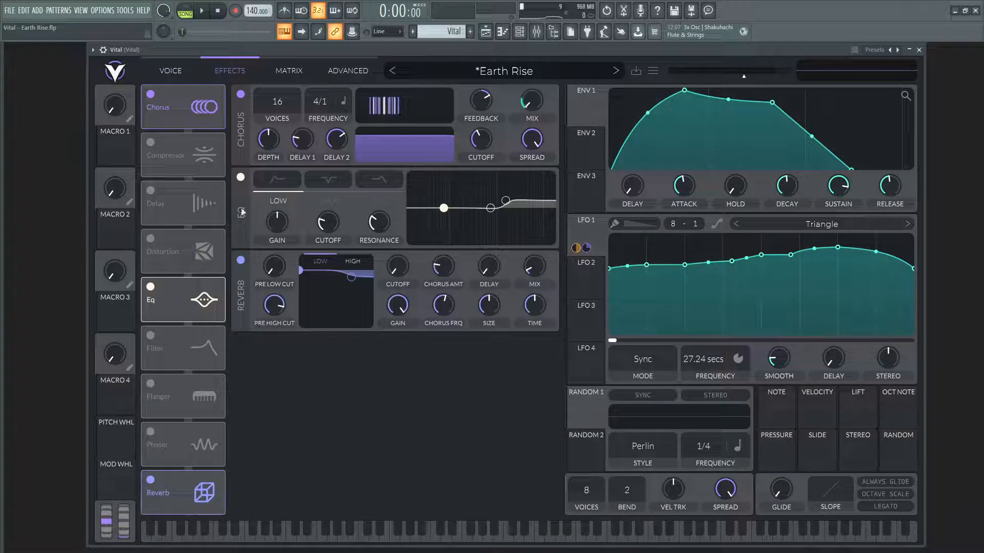
{"action": "left_click", "coordinate": [241, 261]}
{"action": "left_click", "coordinate": [240, 177]}
{"action": "left_click", "coordinate": [241, 95]}
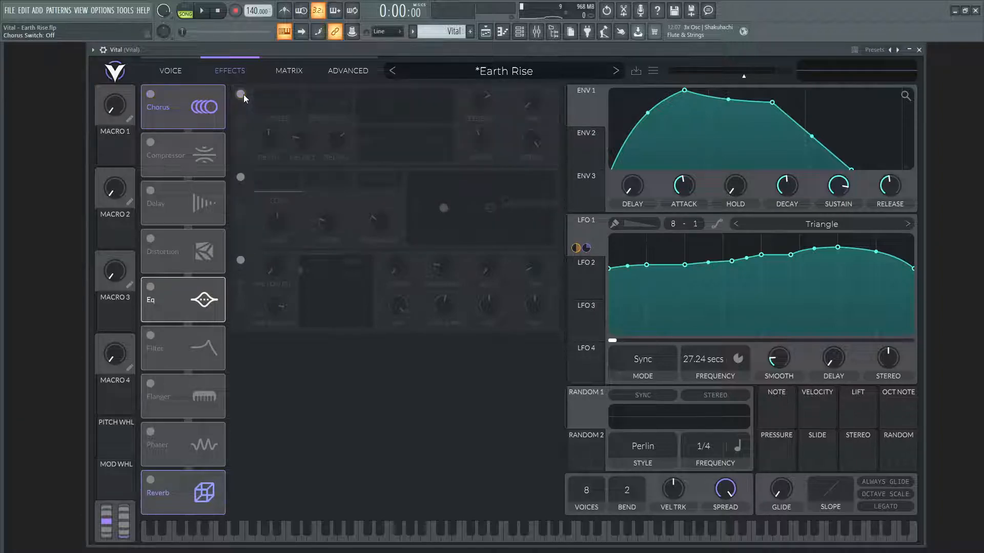
Isolate oscillator 1 by switching off the sample source, oscillator 3 and oscillator 2.
{"action": "left_click", "coordinate": [163, 70]}
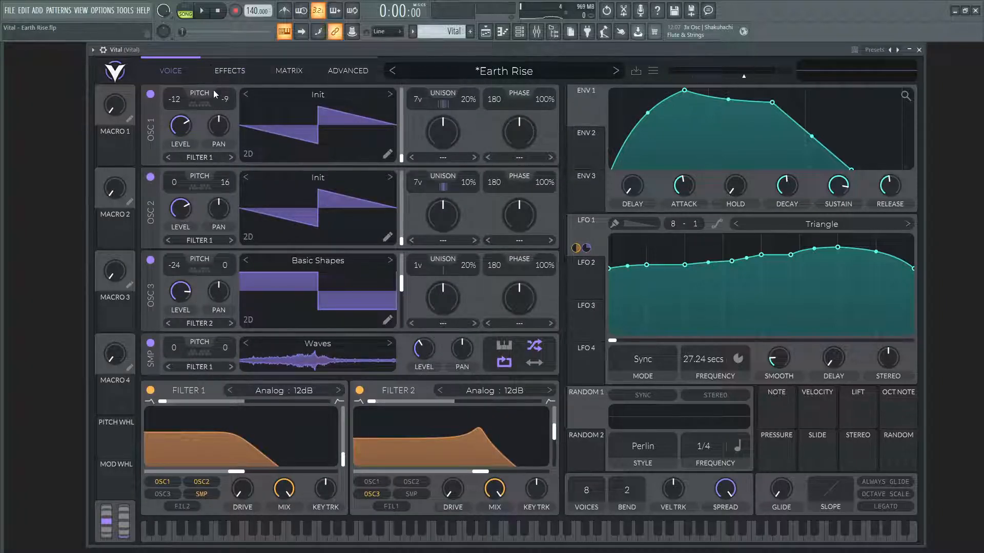
{"action": "left_click", "coordinate": [150, 343]}
{"action": "left_click", "coordinate": [150, 259]}
{"action": "left_click", "coordinate": [150, 178]}
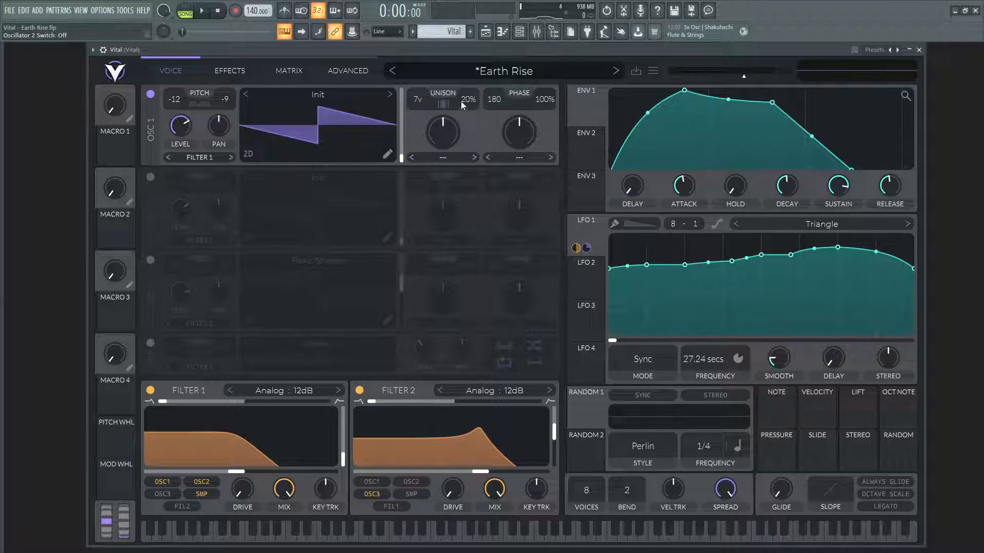
Switch oscillator 2, oscillator 3 and the sample source back on.
{"action": "left_click", "coordinate": [153, 177]}
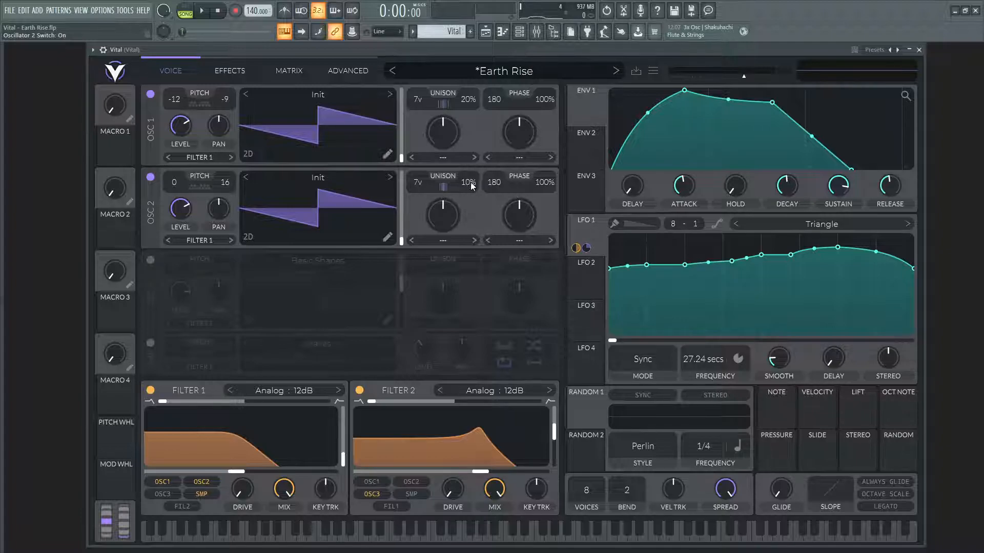
{"action": "left_click", "coordinate": [151, 262]}
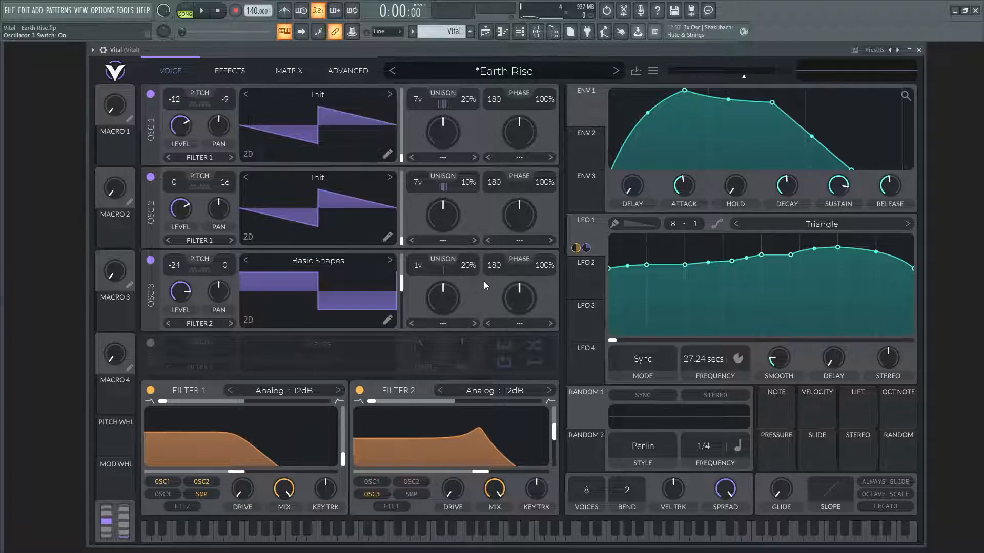
{"action": "left_click", "coordinate": [152, 344]}
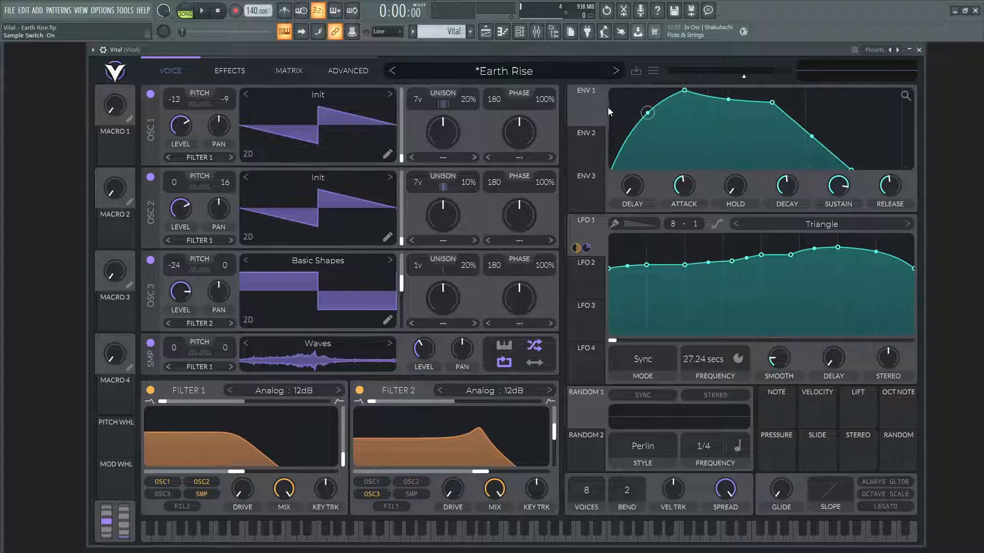
Check envelope 1's attack, decay, sustain and release values.
{"action": "left_click", "coordinate": [592, 101]}
{"action": "mouse_move", "coordinate": [685, 191]}
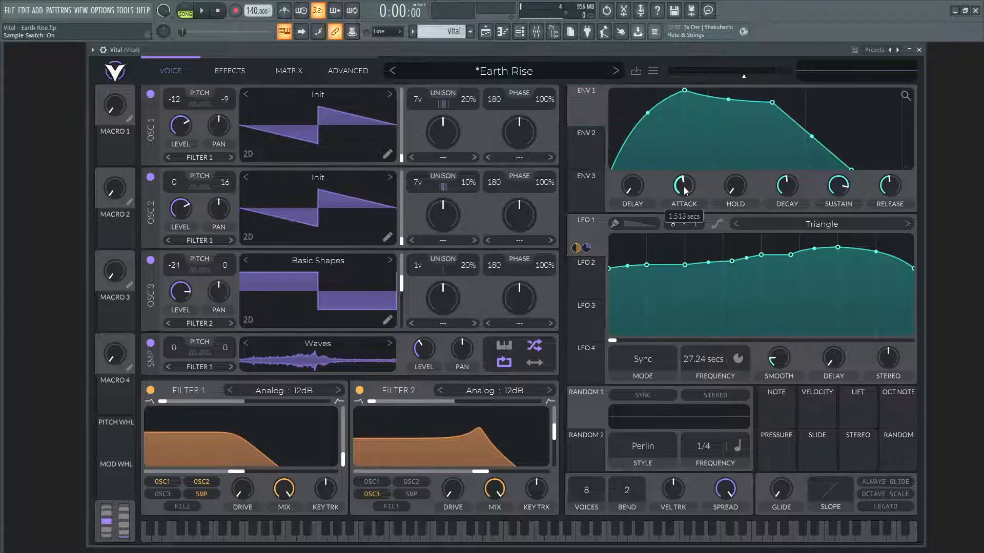
{"action": "mouse_move", "coordinate": [790, 191]}
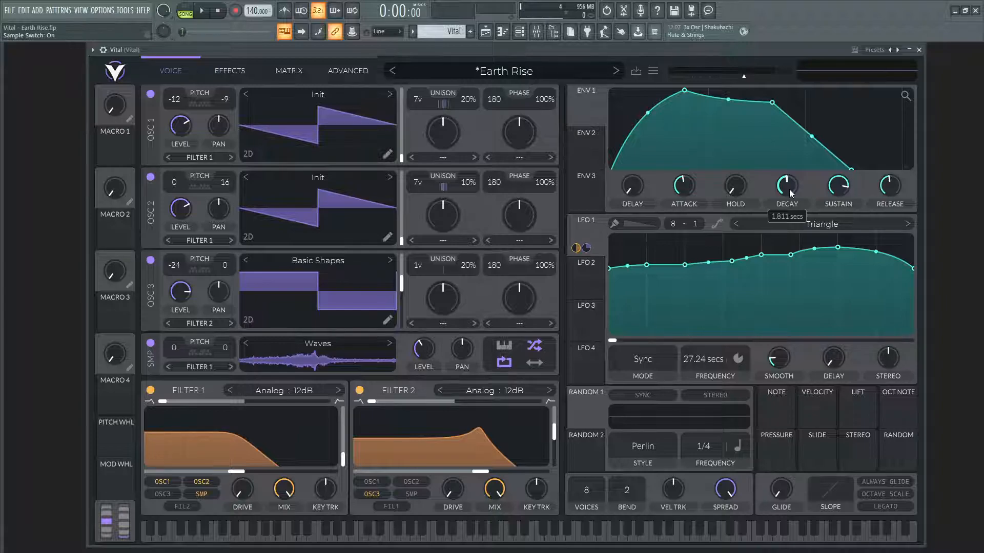
{"action": "mouse_move", "coordinate": [839, 193]}
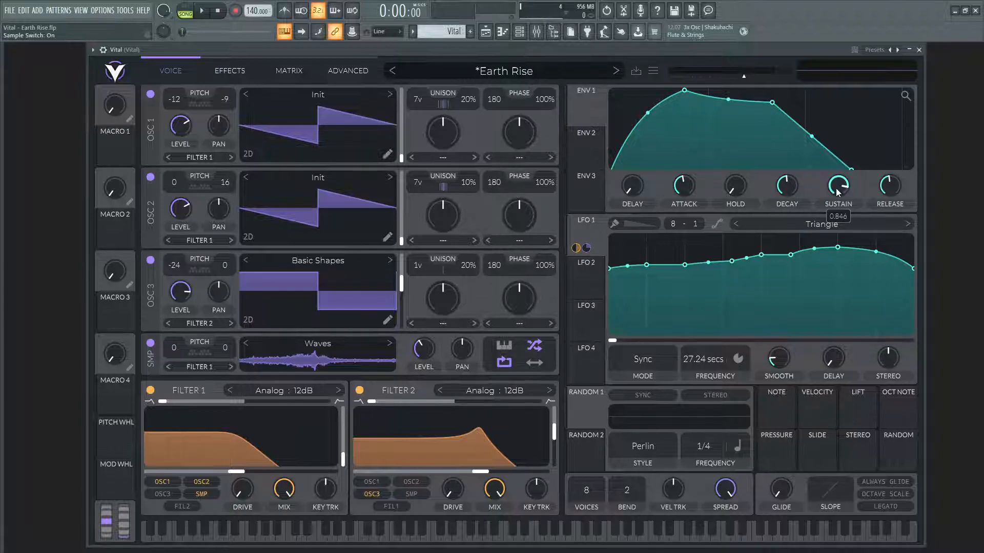
{"action": "mouse_move", "coordinate": [890, 190]}
Audition envelope 1 with its attack power at about -5.04, and again with it restored to about 1.86.
{"action": "left_click_drag", "start_coordinate": [656, 114], "coordinate": [693, 172]}
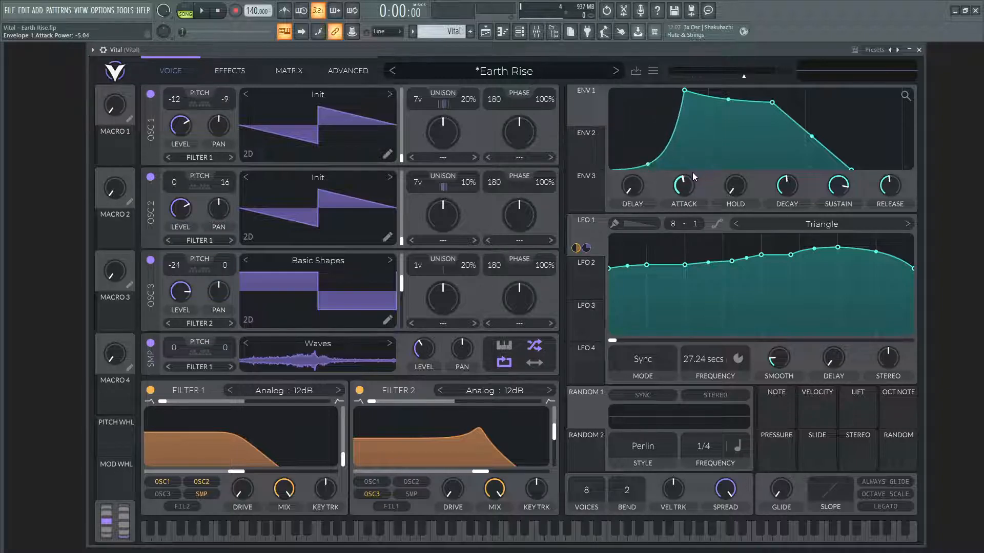
{"action": "key", "text": "j"}
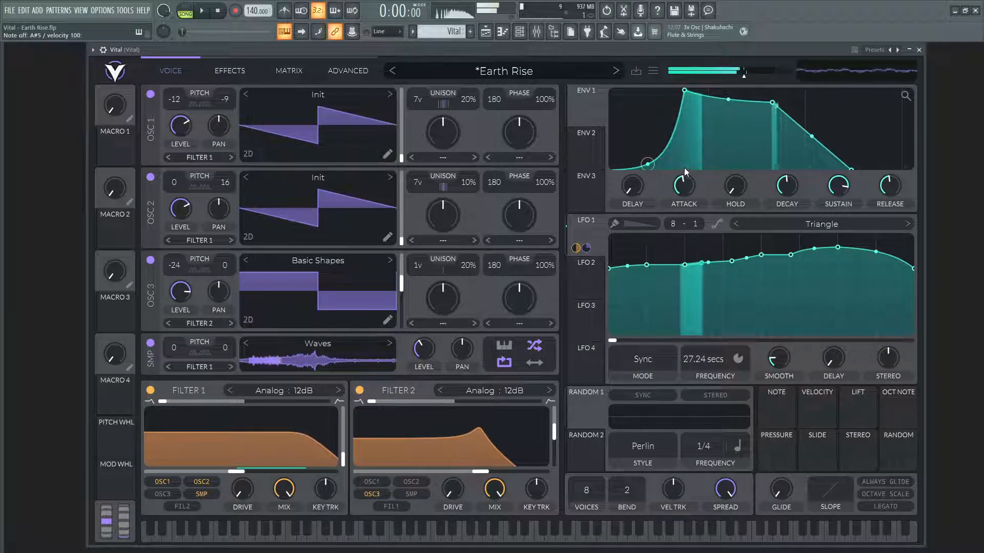
{"action": "left_click_drag", "start_coordinate": [656, 161], "coordinate": [626, 100]}
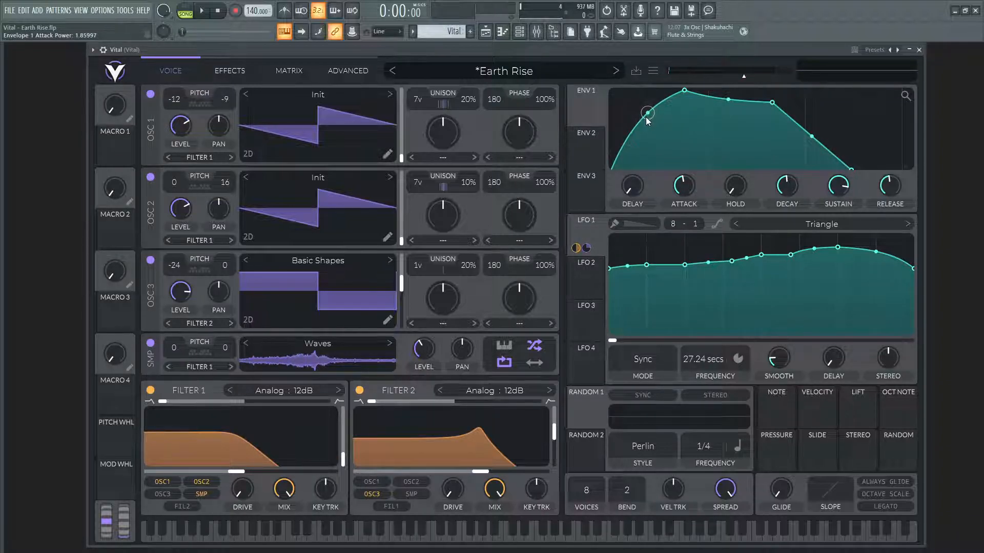
{"action": "key", "text": "j"}
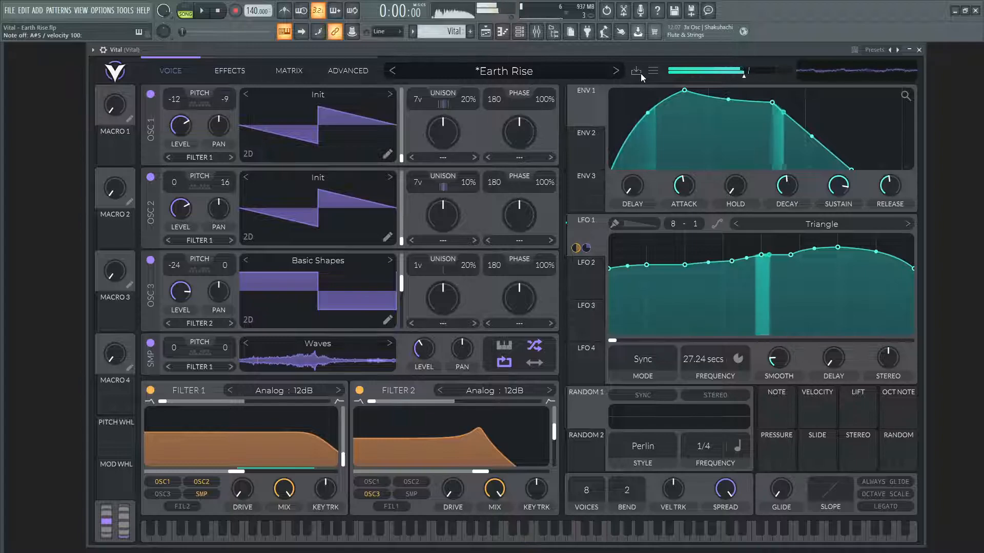
Play a series of notes and chords to audition the patch with its effects bypassed.
{"action": "key", "text": "j"}
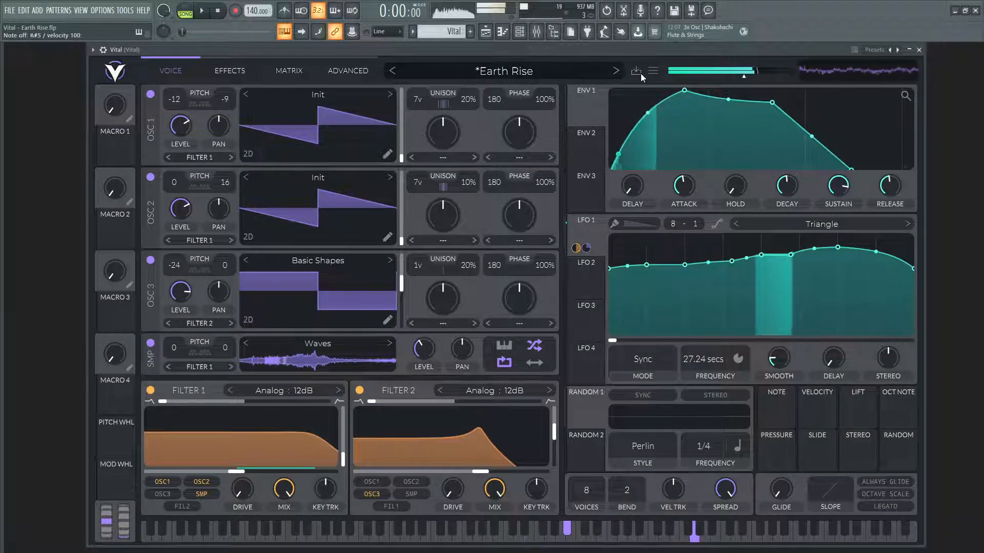
{"action": "key", "text": "c"}
{"action": "key", "text": "n"}
{"action": "key", "text": "bracketleft"}
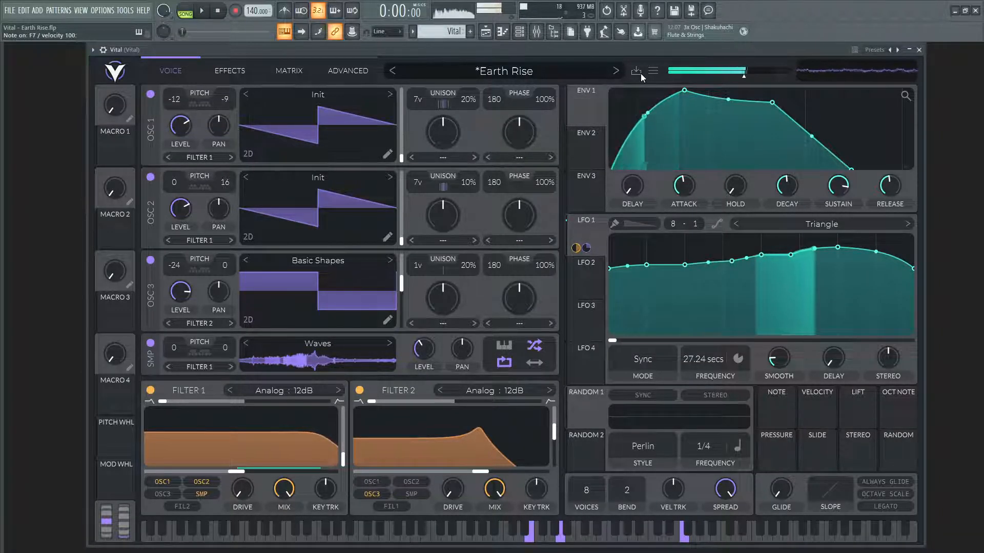
{"action": "key", "text": "i"}
{"action": "key", "text": "z"}
{"action": "key", "text": "n"}
{"action": "key", "text": "o"}
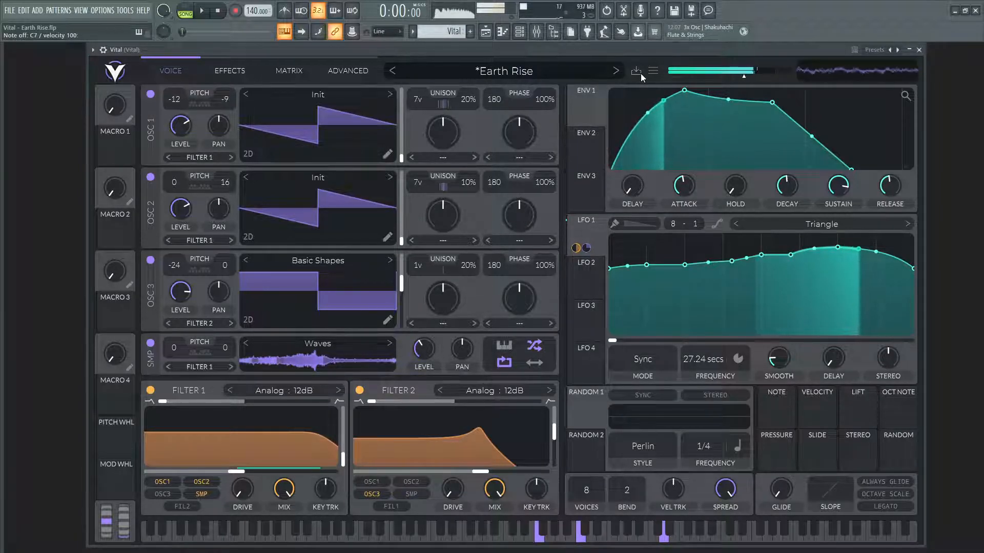
{"action": "key", "text": "c"}
{"action": "key", "text": "bracketright"}
{"action": "key", "text": "n"}
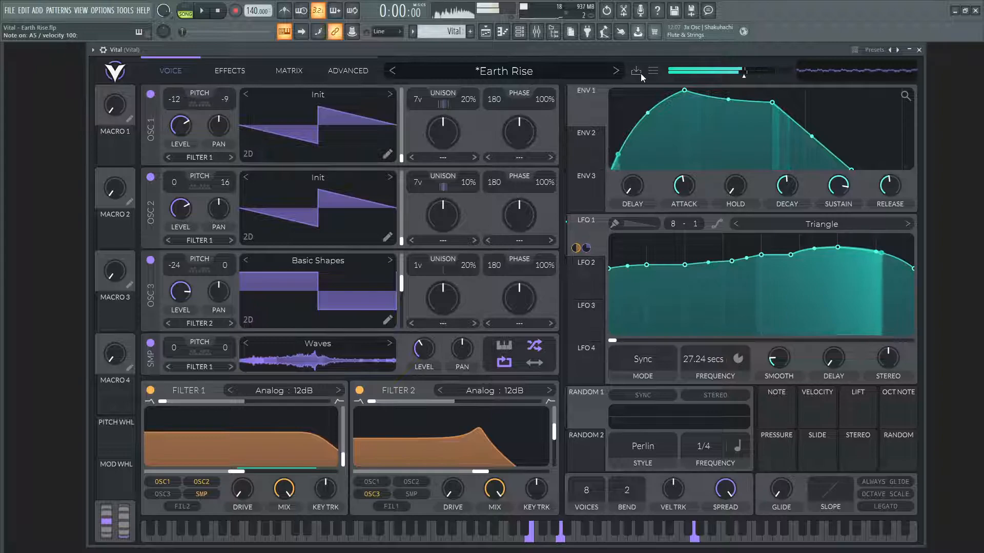
{"action": "key", "text": "bracketleft"}
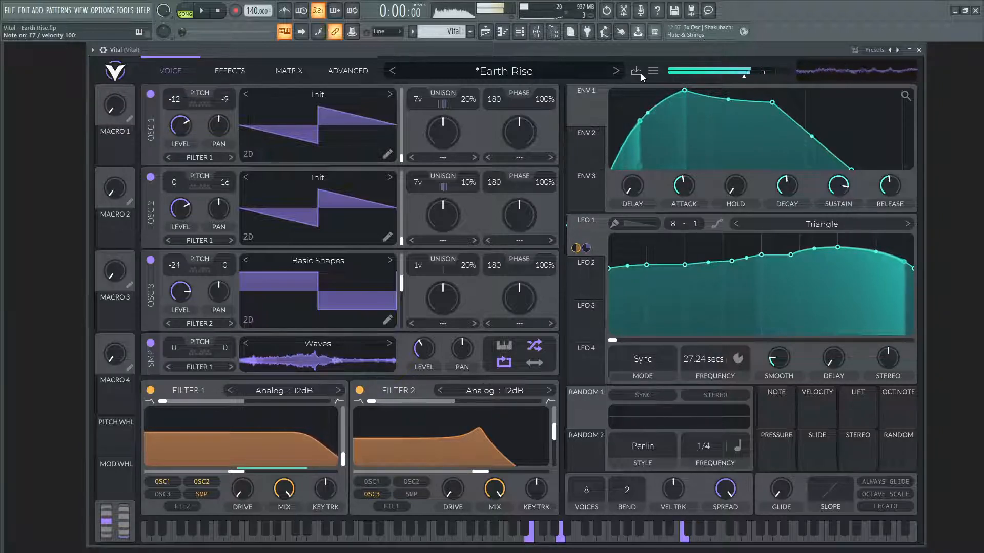
{"action": "key", "text": "j"}
{"action": "key", "text": "p"}
{"action": "key", "text": "o"}
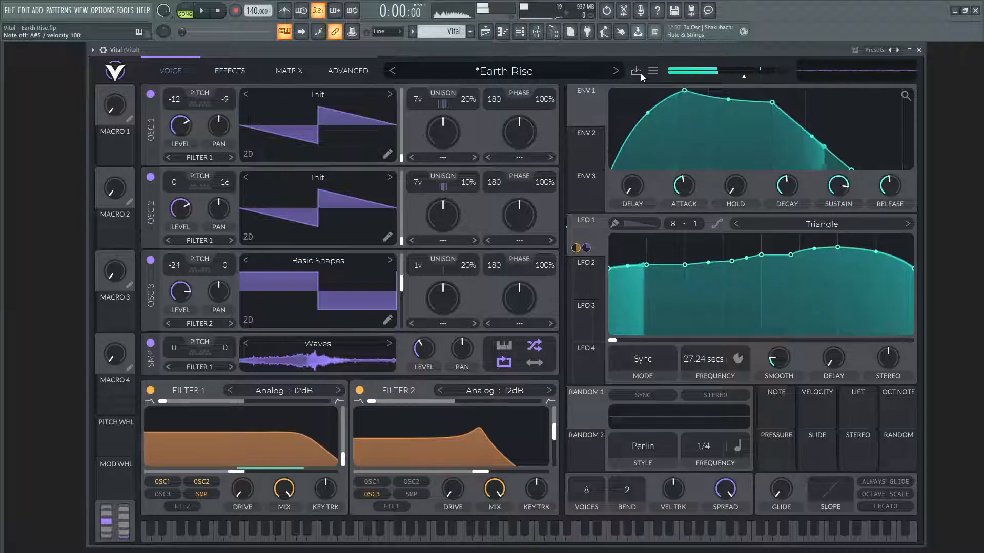
{"action": "left_click", "coordinate": [221, 73]}
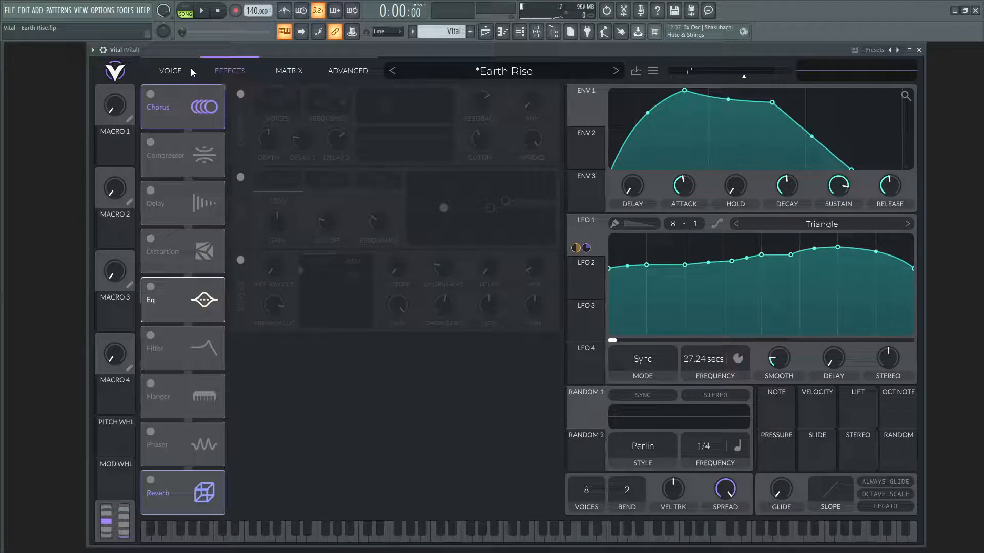
{"action": "left_click", "coordinate": [175, 73]}
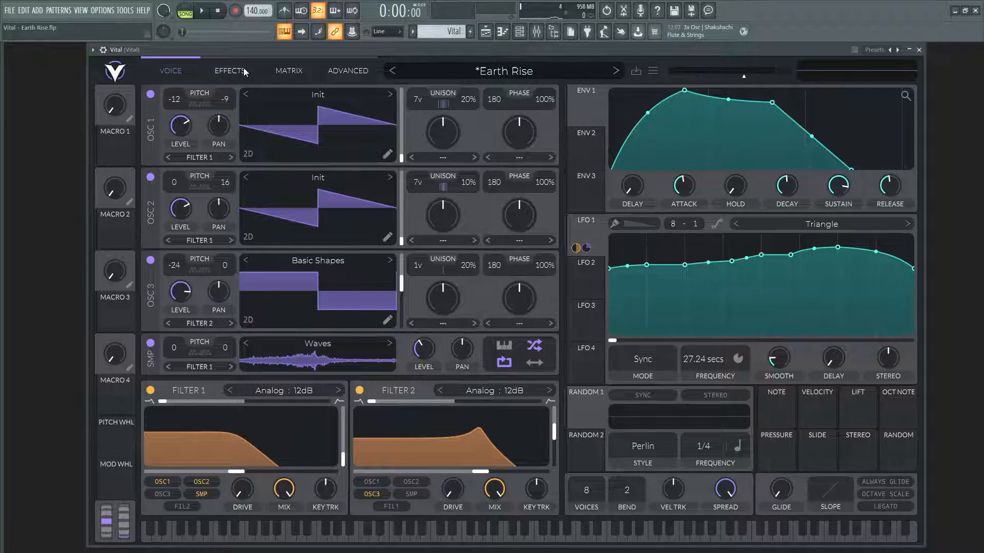
{"action": "left_click", "coordinate": [569, 144]}
{"action": "left_click", "coordinate": [577, 103]}
Check the available modes for LFO 1 and its modulation assignments, leaving the mode on Sync.
{"action": "left_click", "coordinate": [654, 362]}
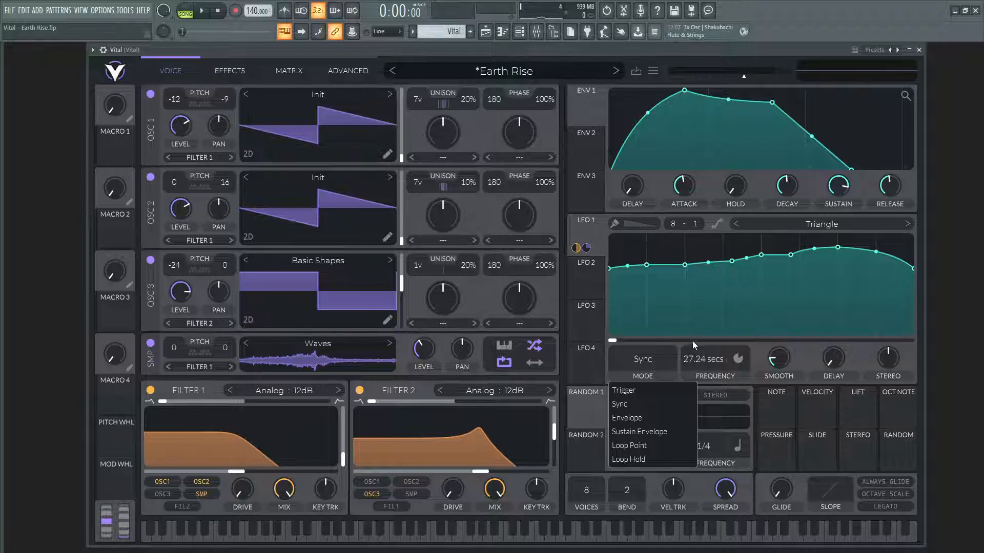
{"action": "left_click", "coordinate": [801, 352]}
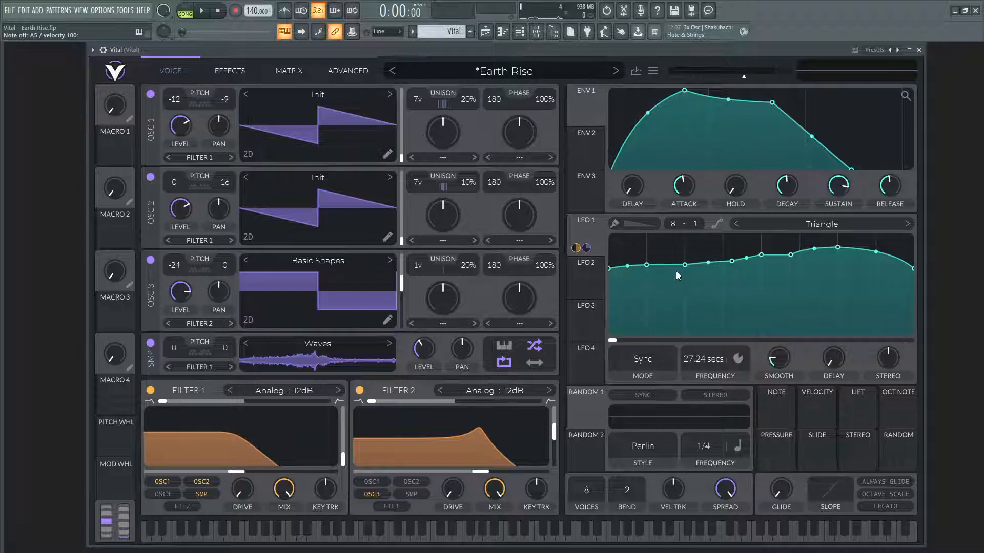
{"action": "mouse_move", "coordinate": [586, 249]}
Play sustained notes and changing chords to hear how LFO 1 moves the sound over its cycle.
{"action": "key", "text": "v"}
{"action": "key", "text": "w"}
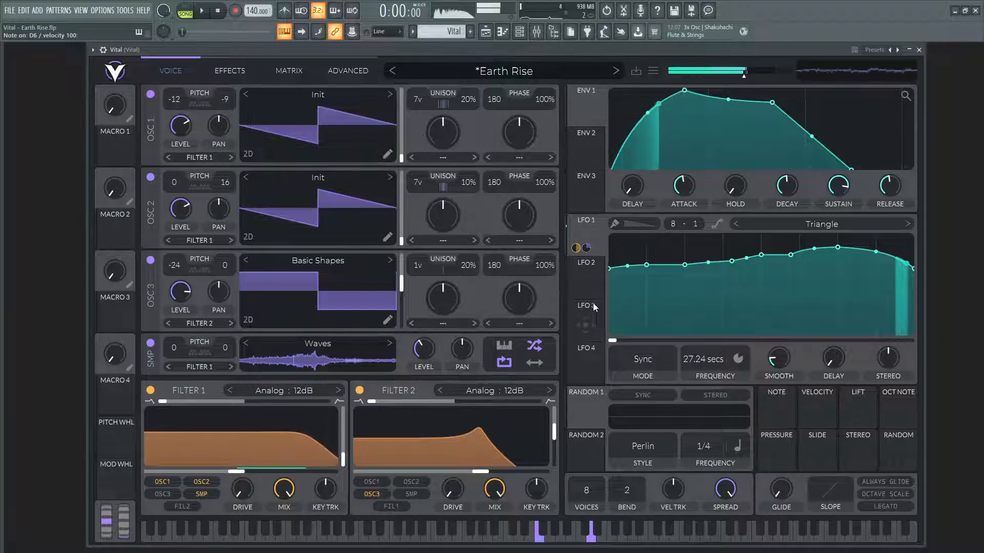
{"action": "key", "text": "q"}
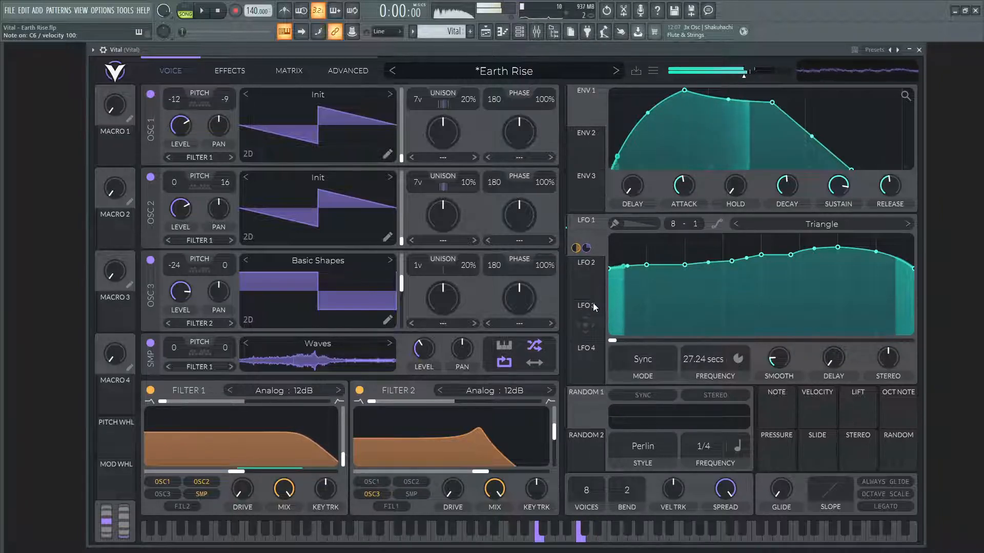
{"action": "key", "text": "j"}
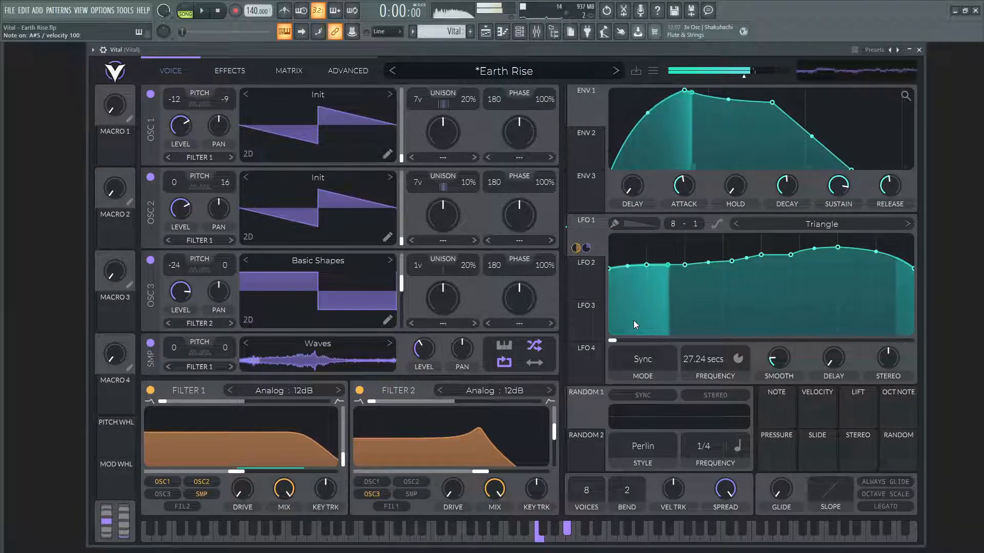
{"action": "key", "text": "p"}
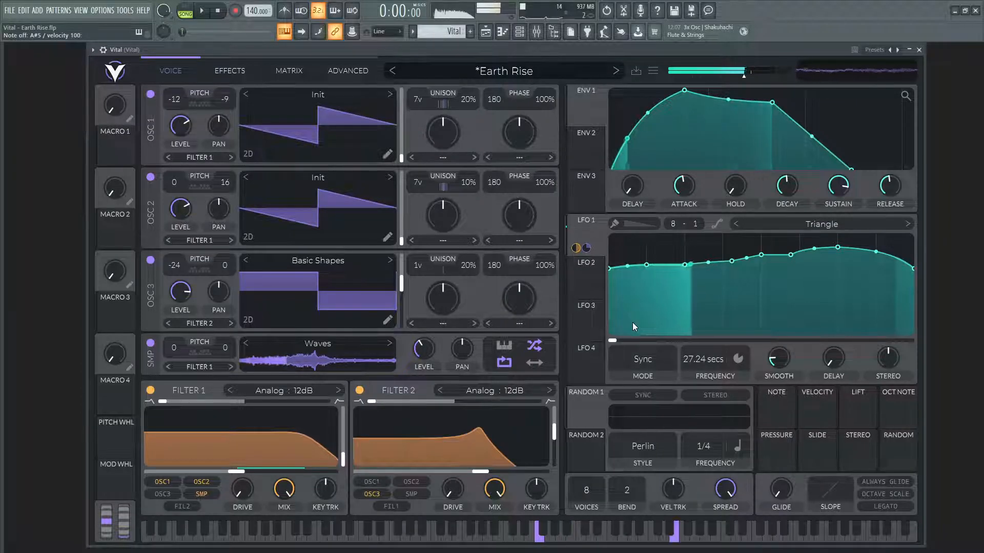
{"action": "key", "text": "i"}
{"action": "key", "text": "y"}
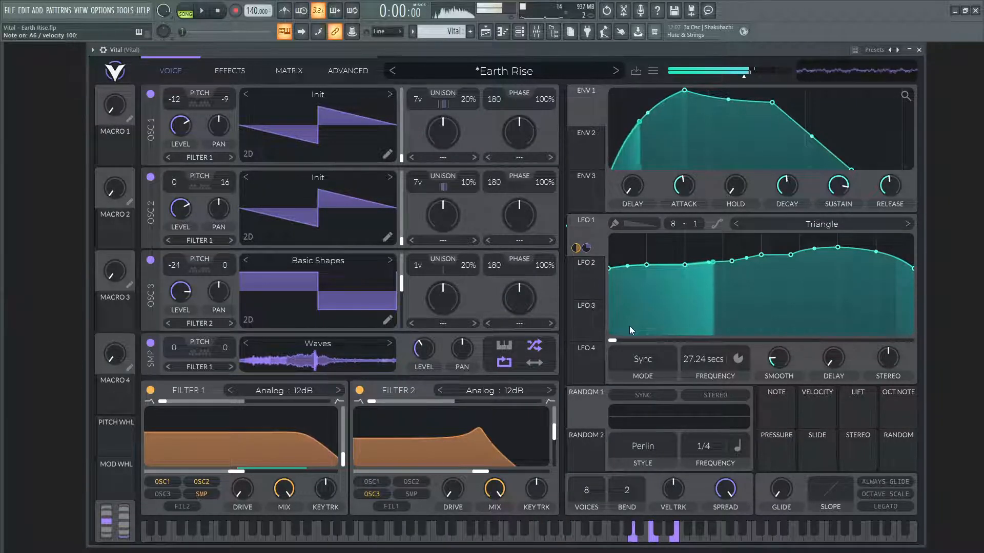
{"action": "key", "text": "bracketright"}
{"action": "key", "text": "i"}
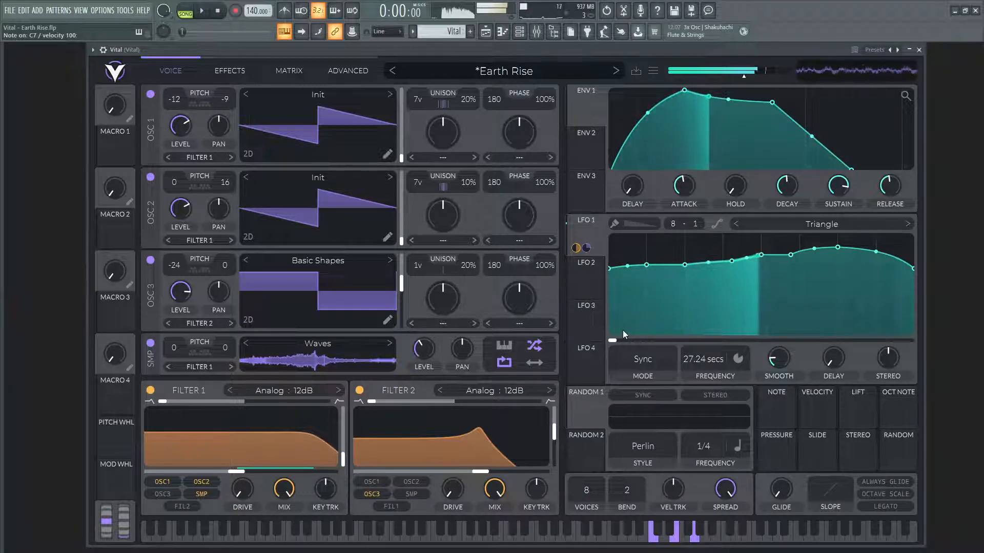
{"action": "key", "text": "t"}
{"action": "key", "text": "o"}
{"action": "key", "text": "7"}
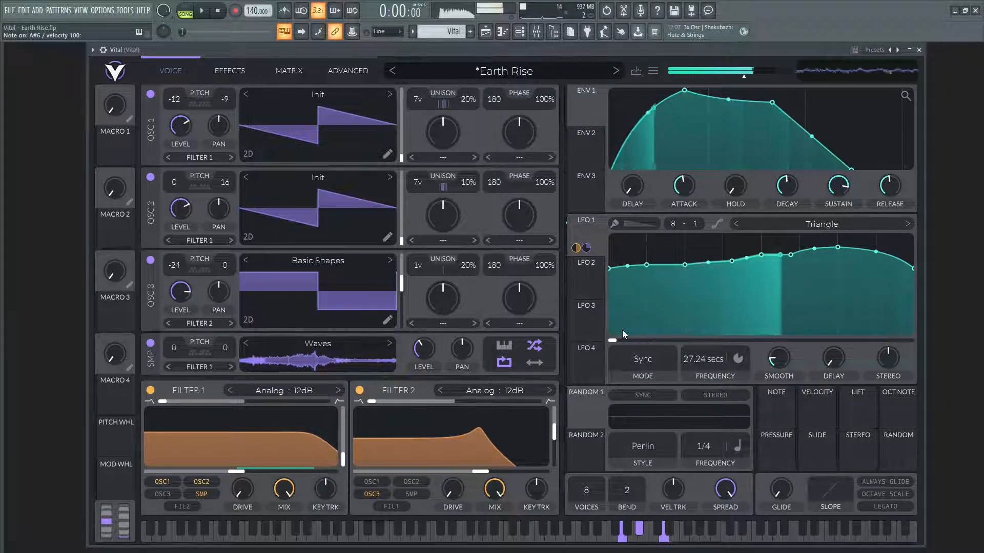
{"action": "key", "text": "e"}
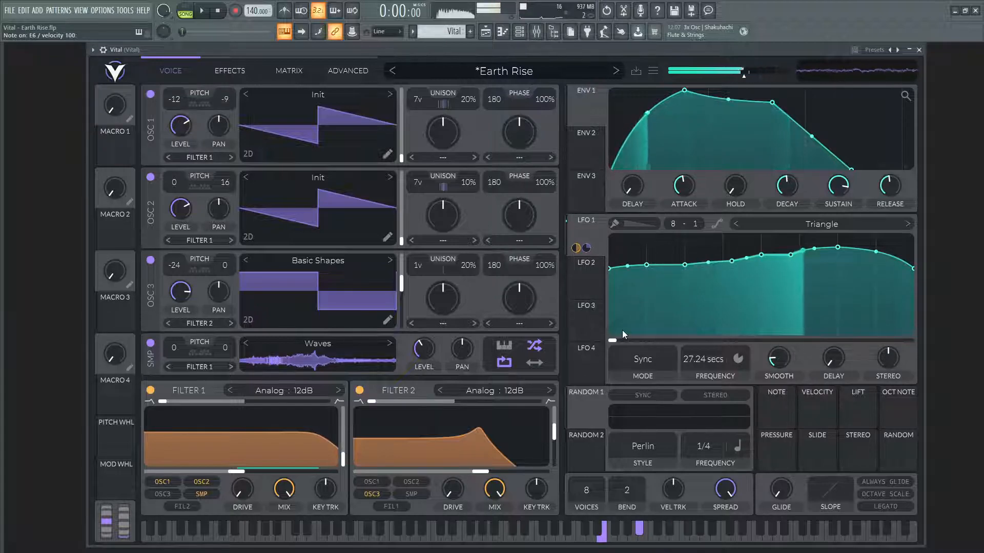
{"action": "key", "text": "bracketleft"}
{"action": "key", "text": "e"}
{"action": "key", "text": "j"}
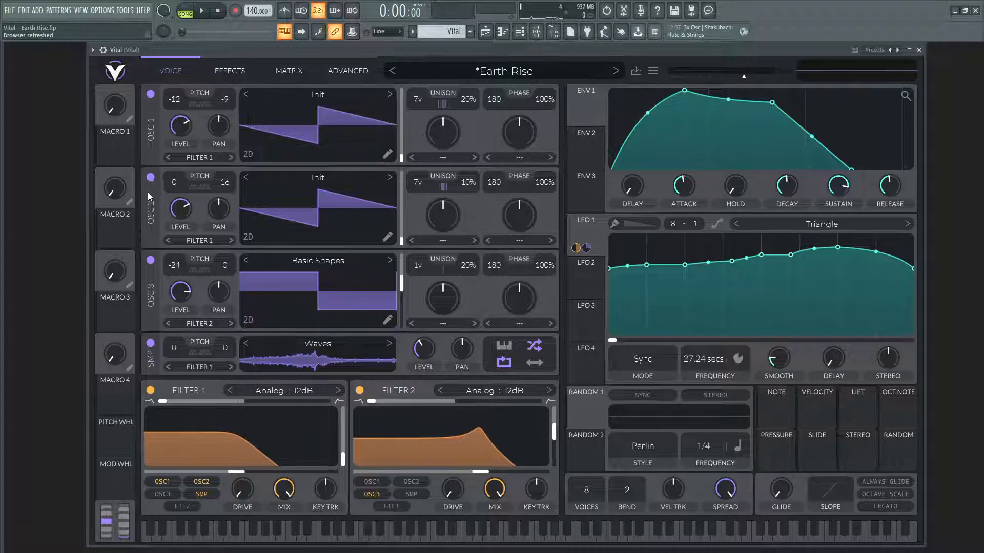
Isolate oscillator 3 by switching off oscillator 2, oscillator 1 and the sample source.
{"action": "left_click", "coordinate": [150, 177]}
{"action": "left_click", "coordinate": [150, 95]}
{"action": "left_click", "coordinate": [150, 344]}
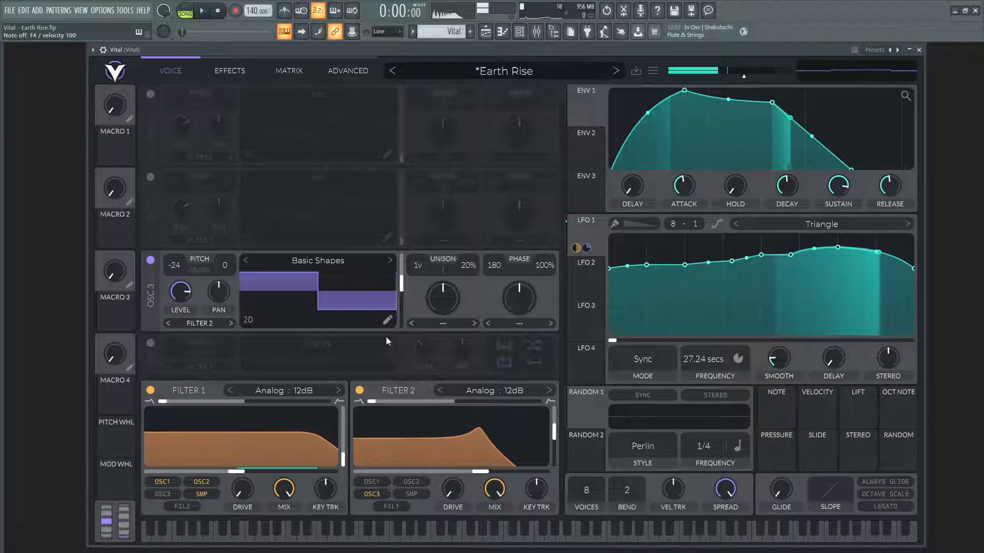
Switch oscillator 2, oscillator 1 and the sample source back on.
{"action": "left_click", "coordinate": [151, 178]}
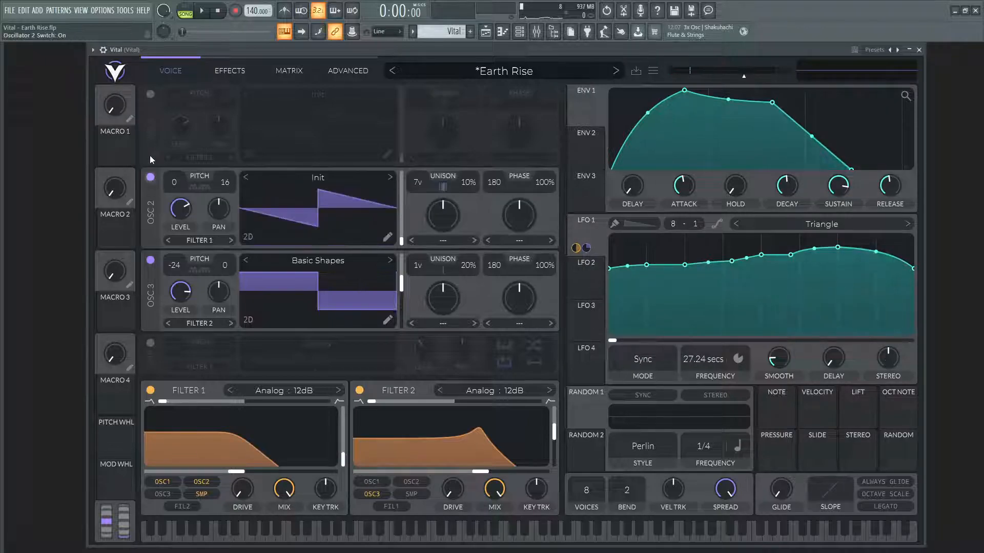
{"action": "left_click", "coordinate": [149, 94]}
{"action": "left_click", "coordinate": [151, 342]}
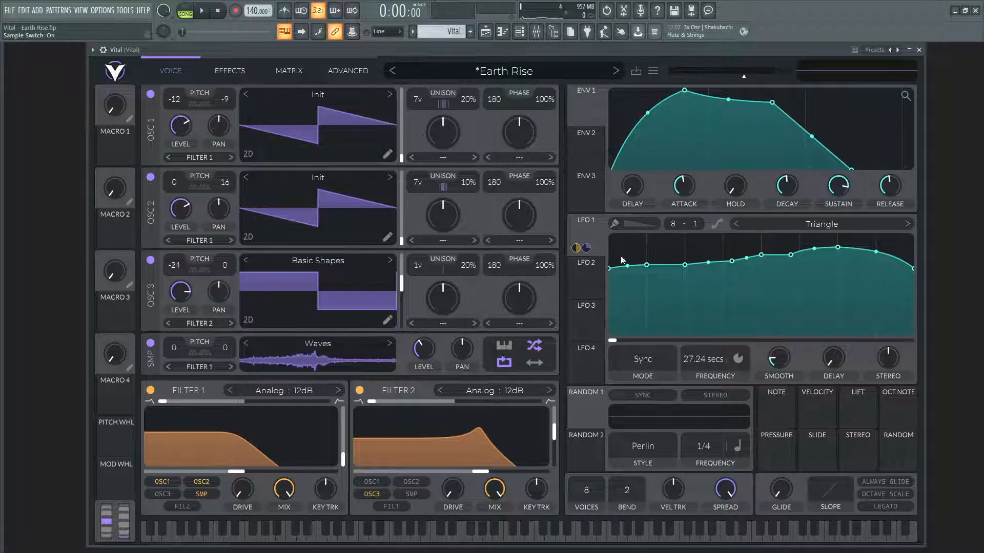
Bring up the patch's effects chain and switch the chorus back on.
{"action": "mouse_move", "coordinate": [587, 251]}
{"action": "left_click", "coordinate": [233, 71]}
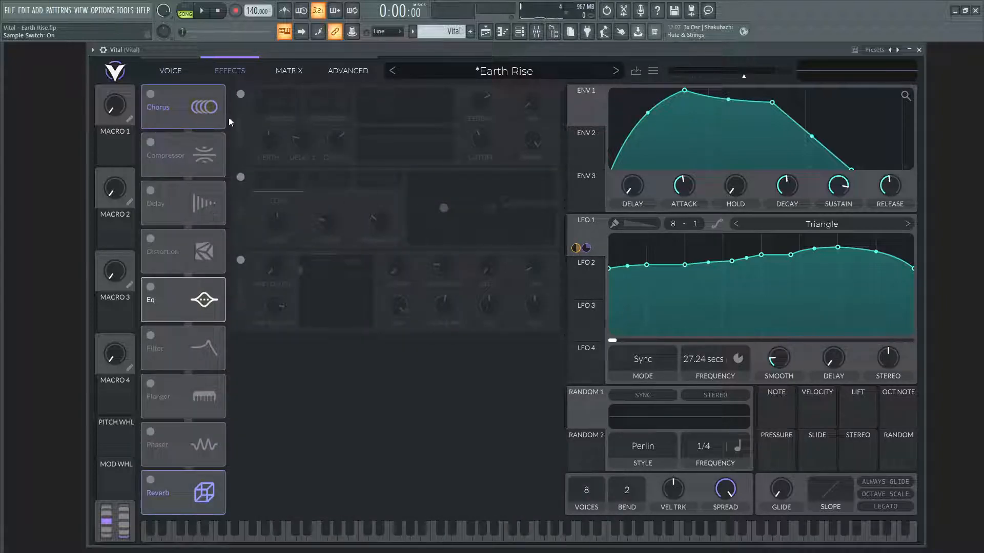
{"action": "left_click", "coordinate": [241, 94]}
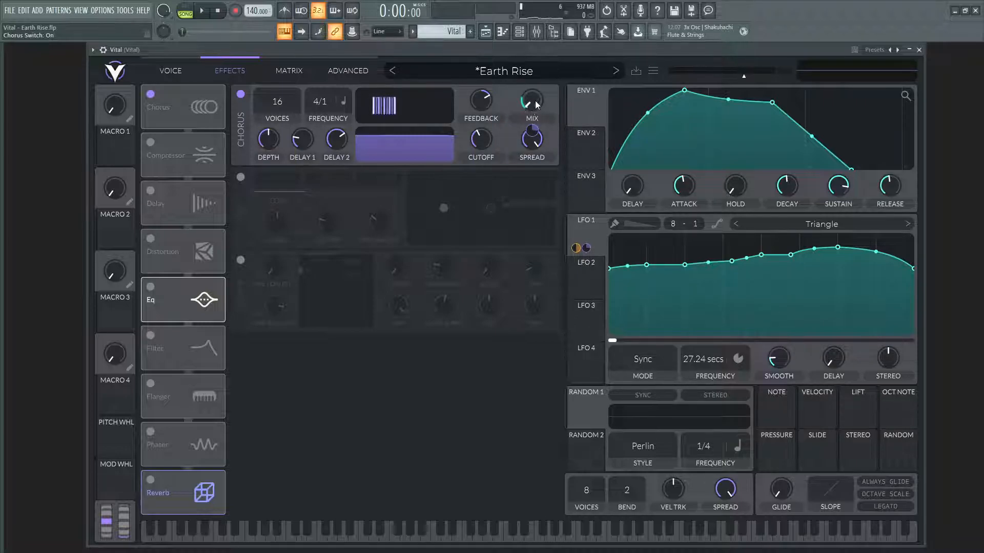
Play sustained notes and chords to hear what the chorus adds to the full patch.
{"action": "key", "text": "c"}
{"action": "key", "text": "q"}
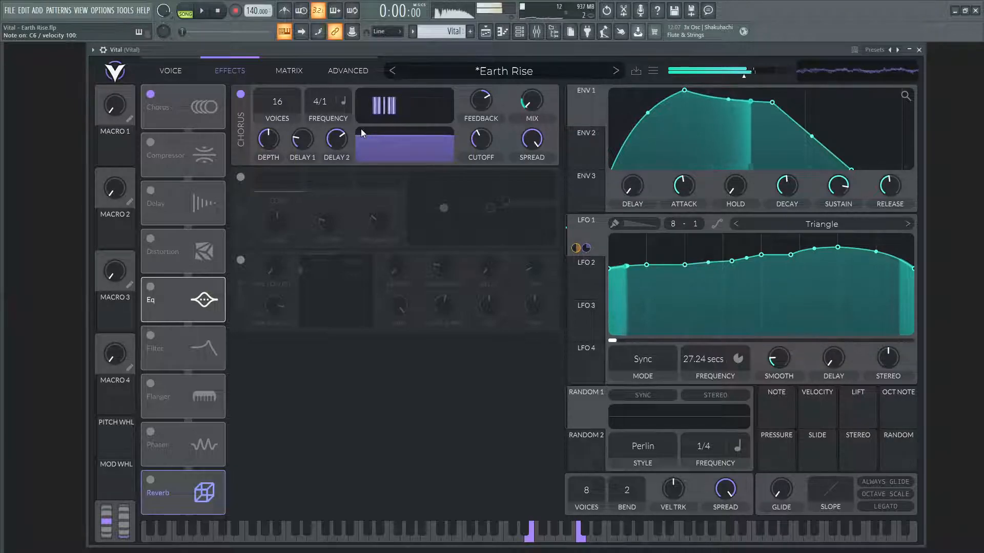
{"action": "key", "text": "v"}
{"action": "key", "text": "j"}
{"action": "key", "text": "w"}
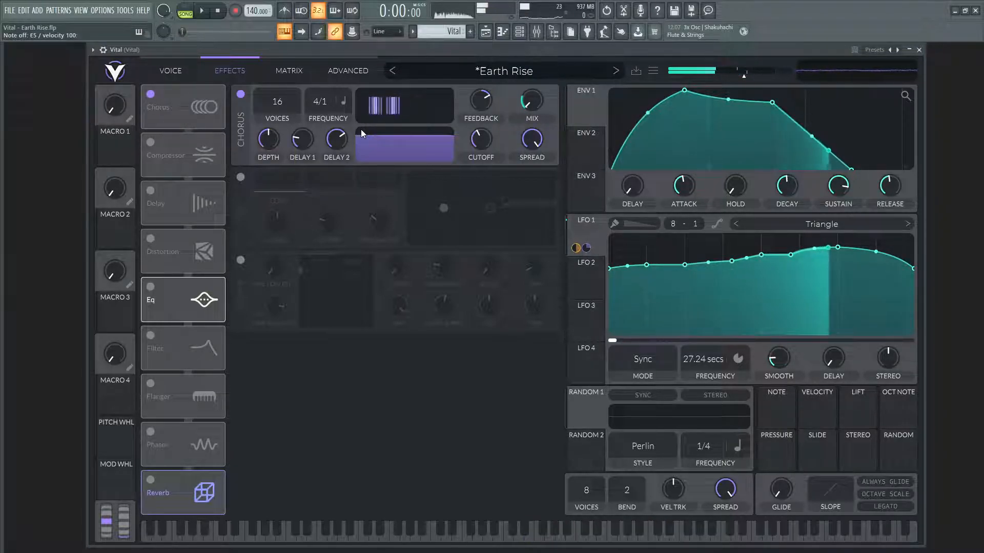
Switch the EQ back on and check the cutoff and gain of its high band.
{"action": "left_click", "coordinate": [241, 178]}
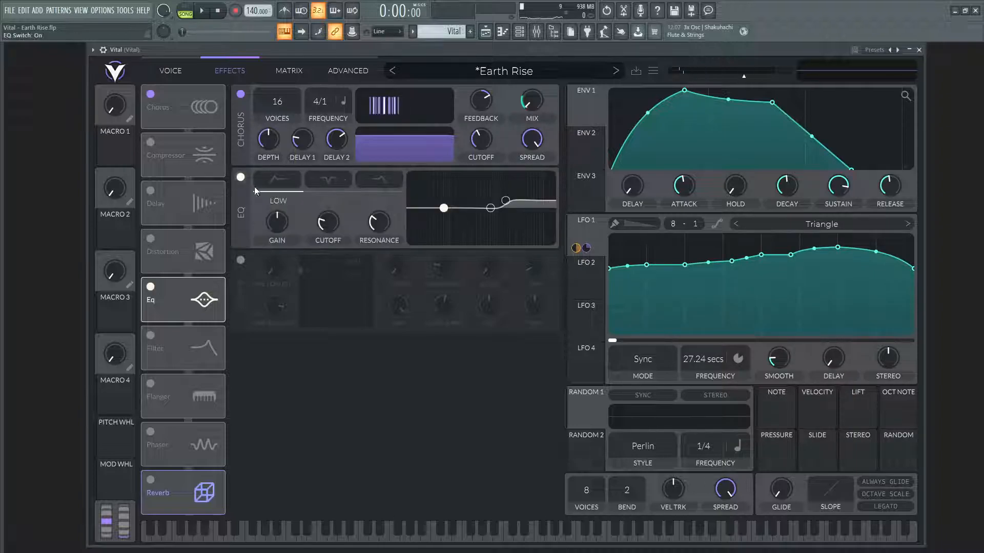
{"action": "left_click", "coordinate": [379, 182]}
{"action": "mouse_move", "coordinate": [334, 226]}
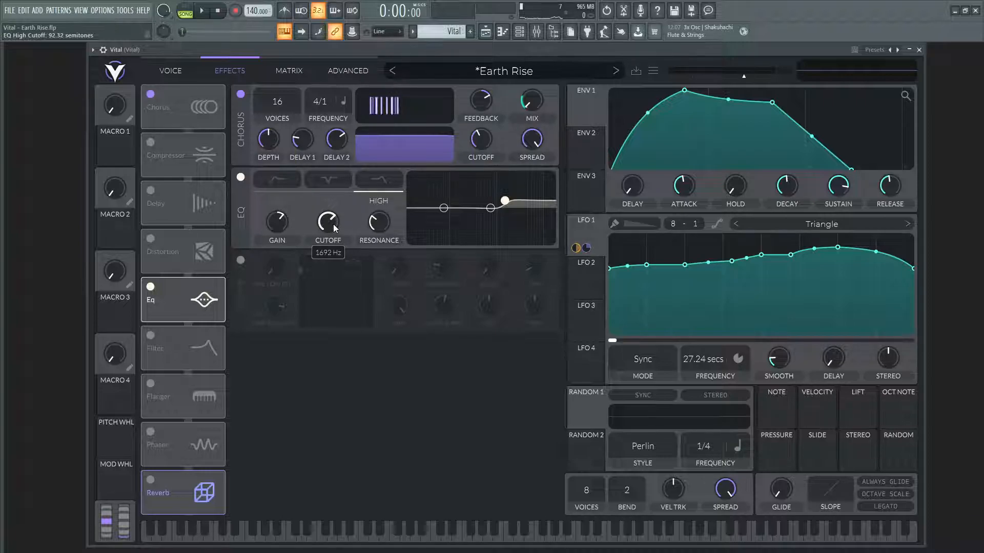
{"action": "mouse_move", "coordinate": [281, 226]}
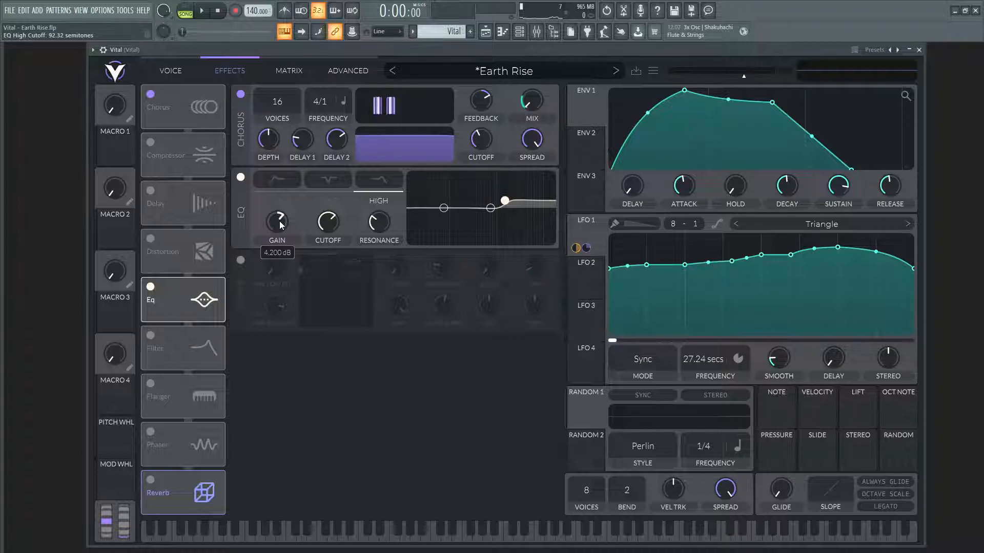
Play a series of changing chords to audition the patch with chorus and EQ active.
{"action": "key", "text": "x"}
{"action": "key", "text": "n"}
{"action": "key", "text": "p"}
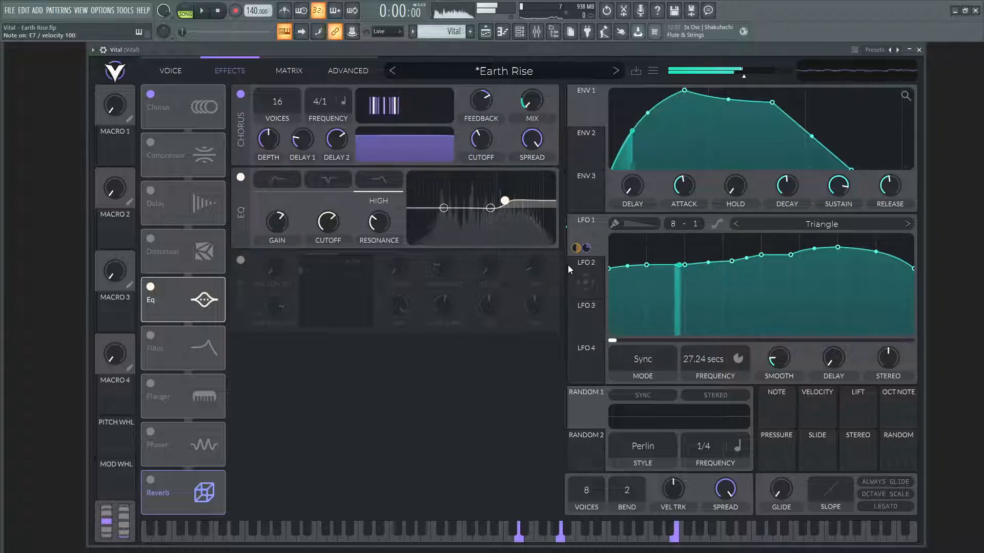
{"action": "key", "text": "bracketright"}
{"action": "key", "text": "comma"}
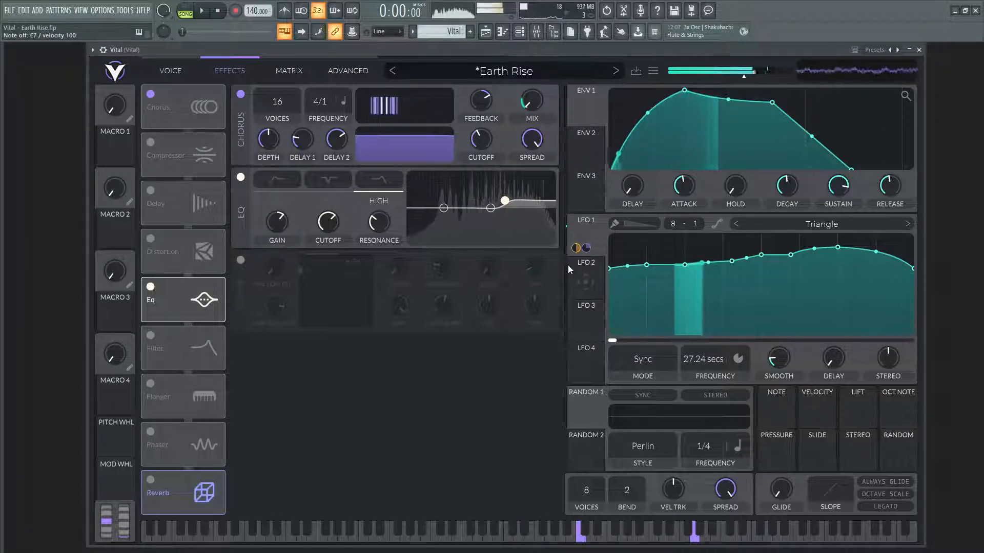
{"action": "key", "text": "v"}
{"action": "key", "text": "j"}
{"action": "key", "text": "bracketleft"}
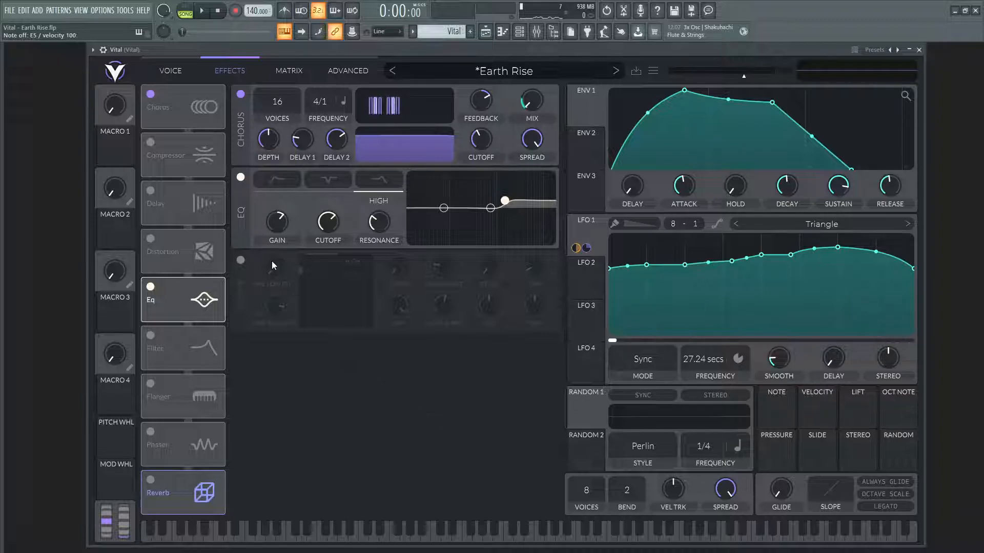
Switch the reverb back on and play a first chord through it.
{"action": "left_click", "coordinate": [242, 260]}
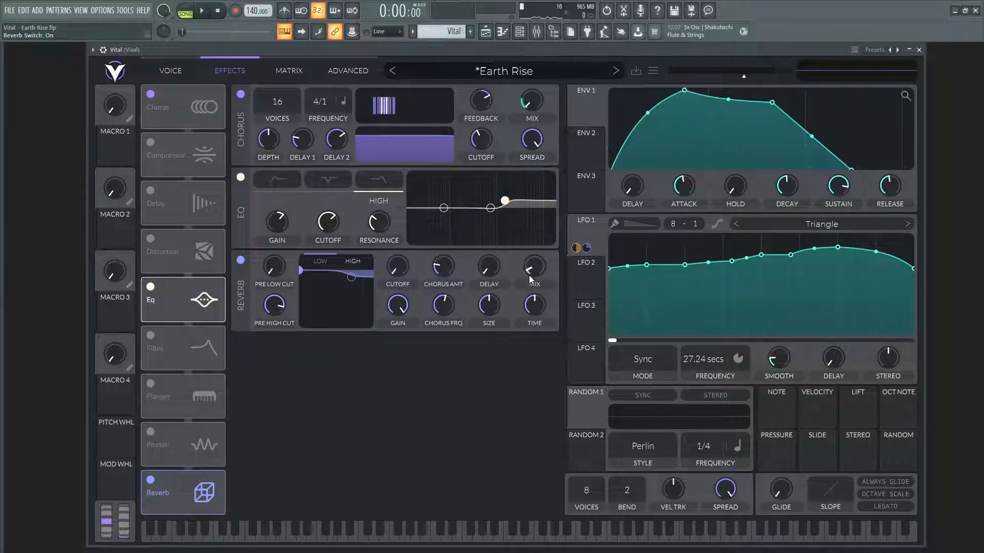
{"action": "key", "text": "e"}
{"action": "key", "text": "y"}
{"action": "key", "text": "i"}
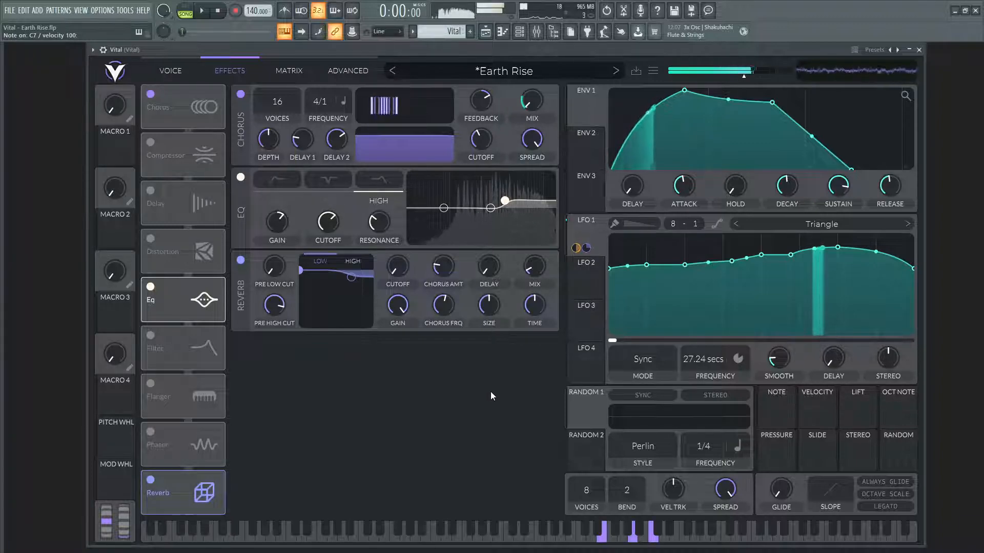
Play a longer chord progression through the chorus, EQ and reverb, and return to the oscillator and filter view.
{"action": "key", "text": "x"}
{"action": "key", "text": "j"}
{"action": "key", "text": "bracketleft"}
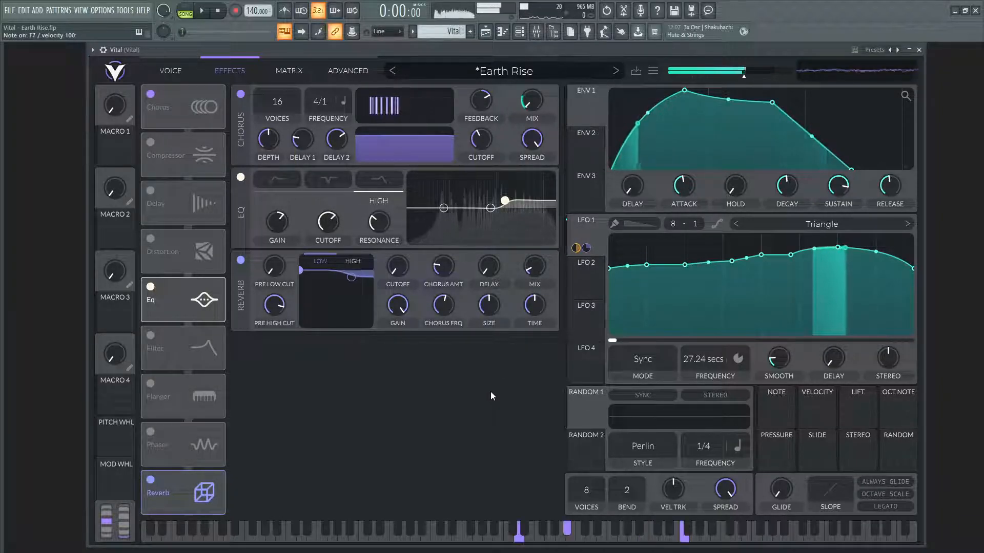
{"action": "key", "text": "b"}
{"action": "key", "text": "p"}
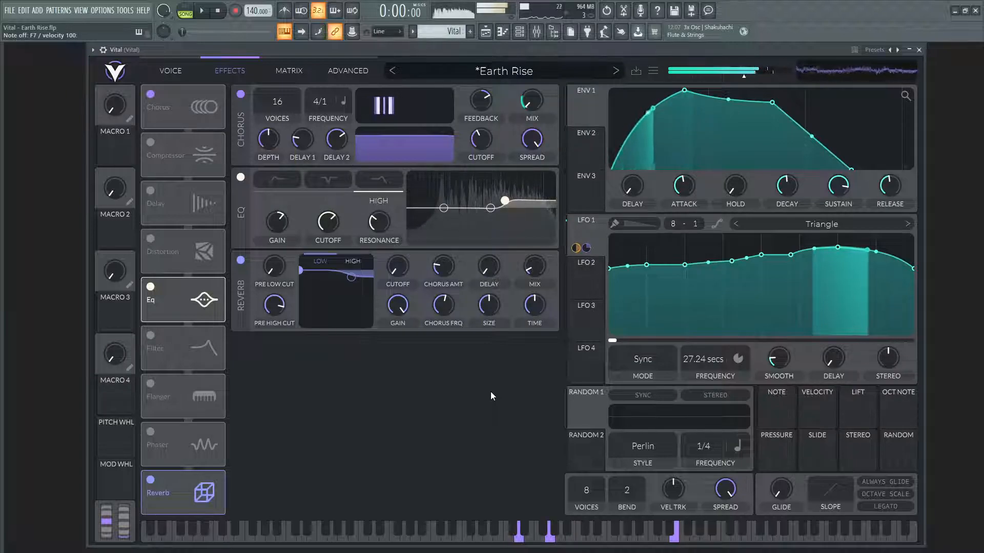
{"action": "key", "text": "c"}
{"action": "key", "text": "comma"}
{"action": "key", "text": "backslash"}
{"action": "key", "text": "n"}
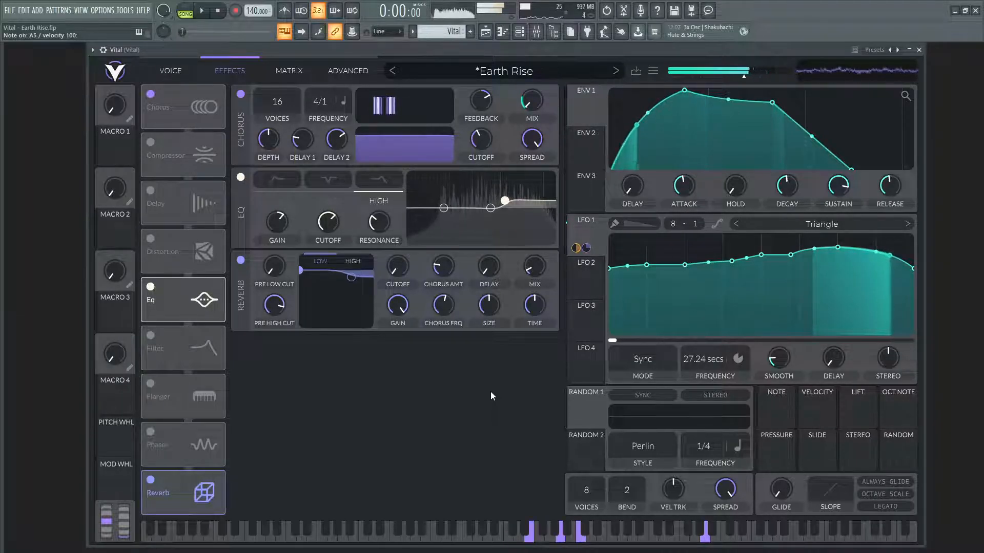
{"action": "key", "text": "bracketright"}
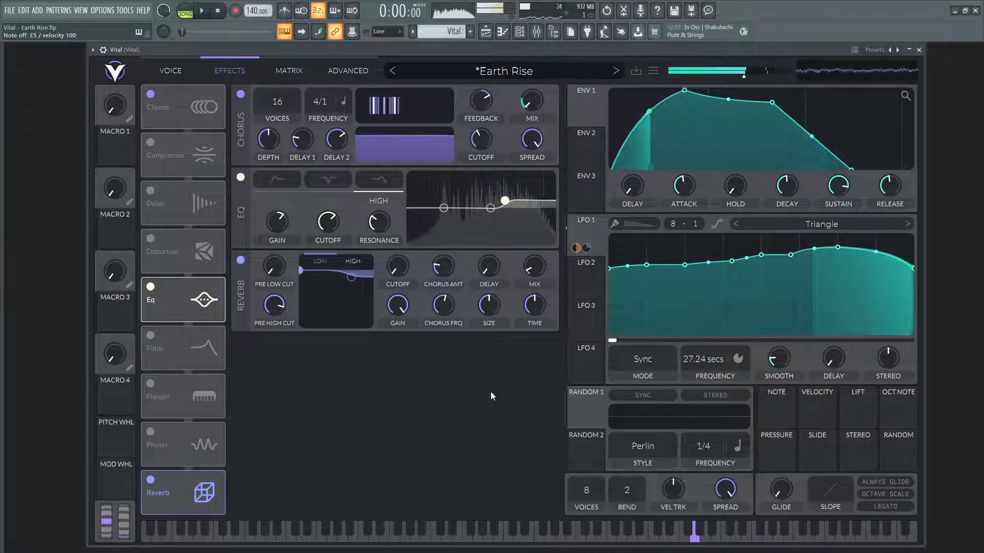
{"action": "key", "text": "bracketleft"}
{"action": "key", "text": "x"}
{"action": "key", "text": "j"}
{"action": "key", "text": "p"}
{"action": "key", "text": "i"}
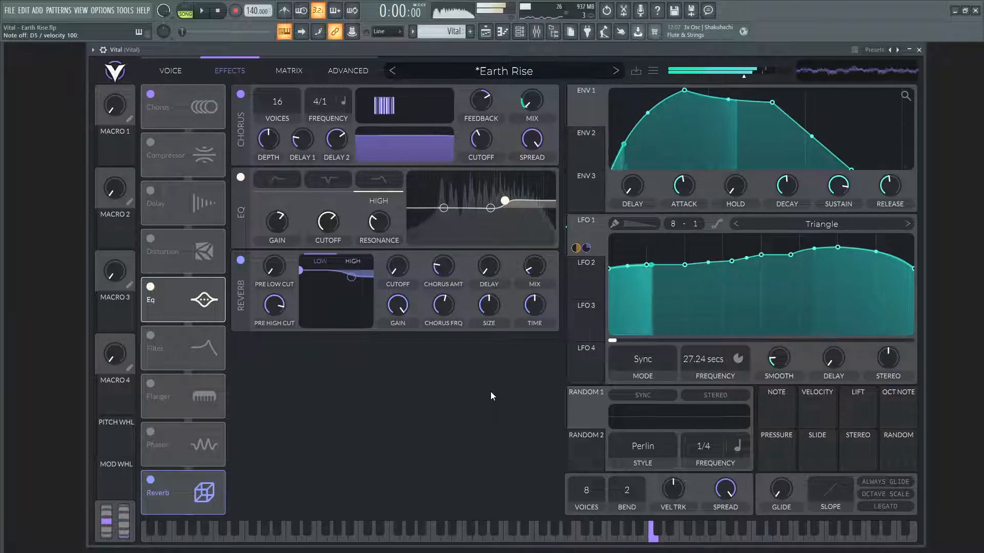
{"action": "key", "text": "x"}
{"action": "key", "text": "b"}
{"action": "key", "text": "o"}
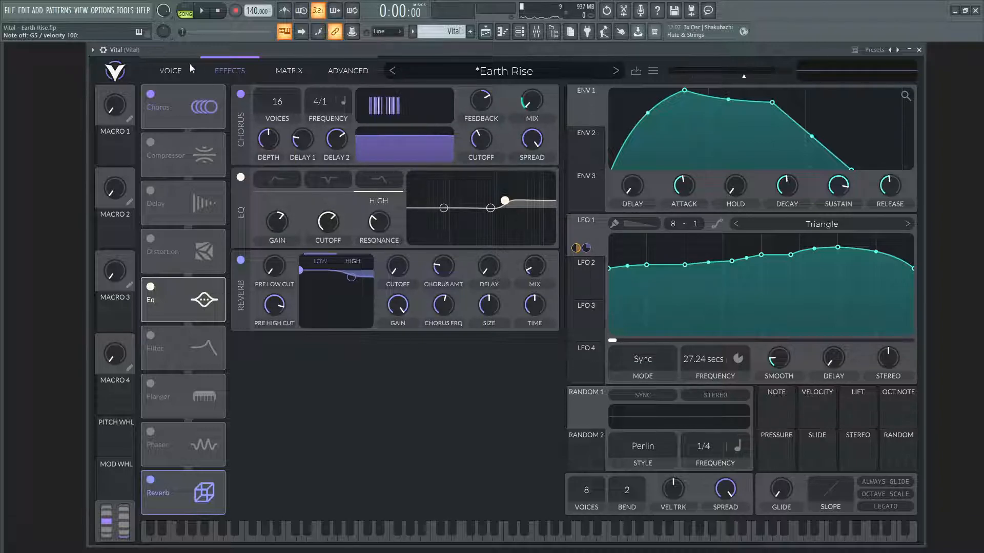
{"action": "left_click", "coordinate": [177, 70]}
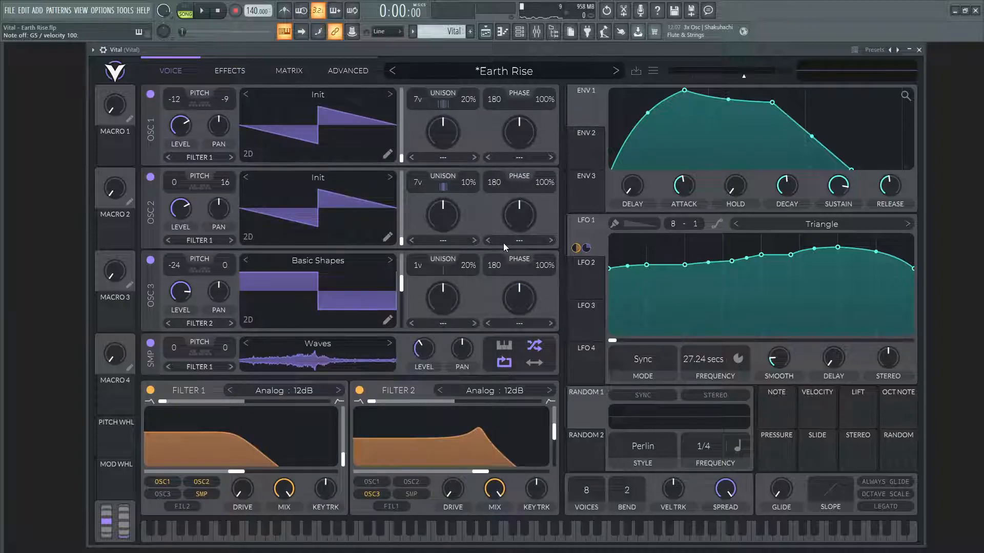